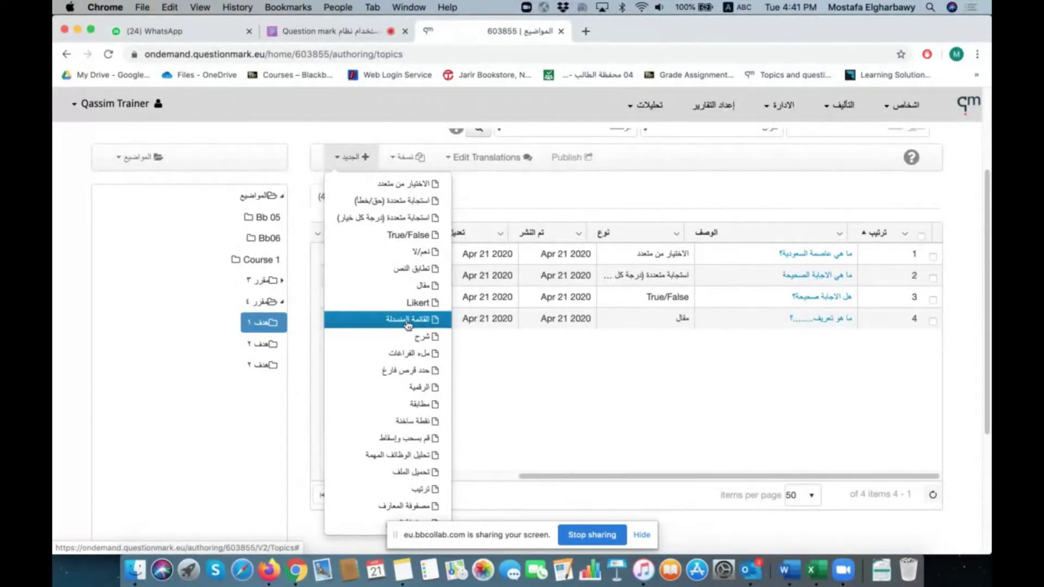
# Create a pull-down list (القائمة المنسدلة) question with the text "اختر الاجابة الصحيحة لكل سيناريو".
pyautogui.click(408, 320)
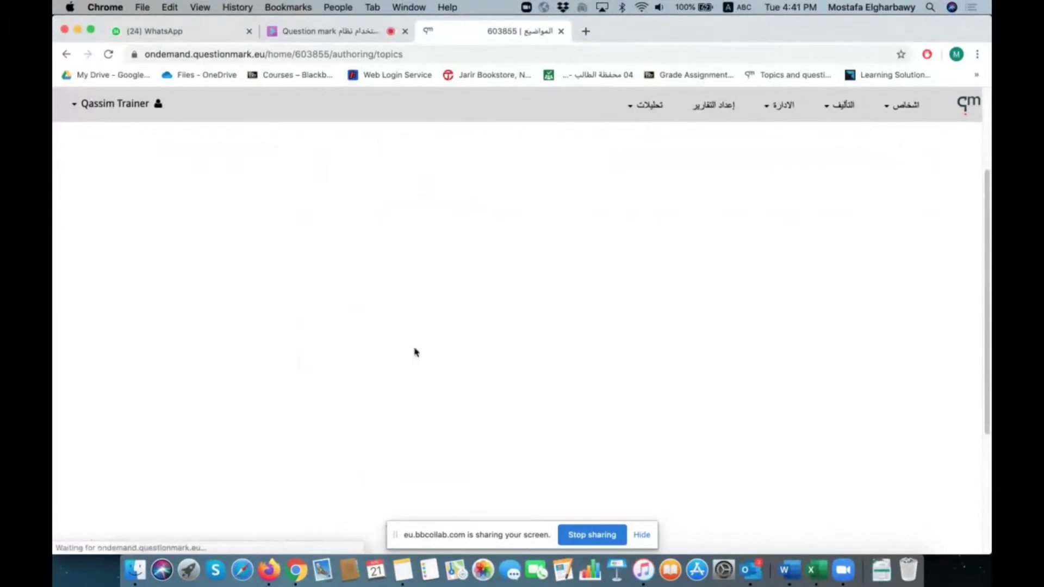
pyautogui.click(776, 193)
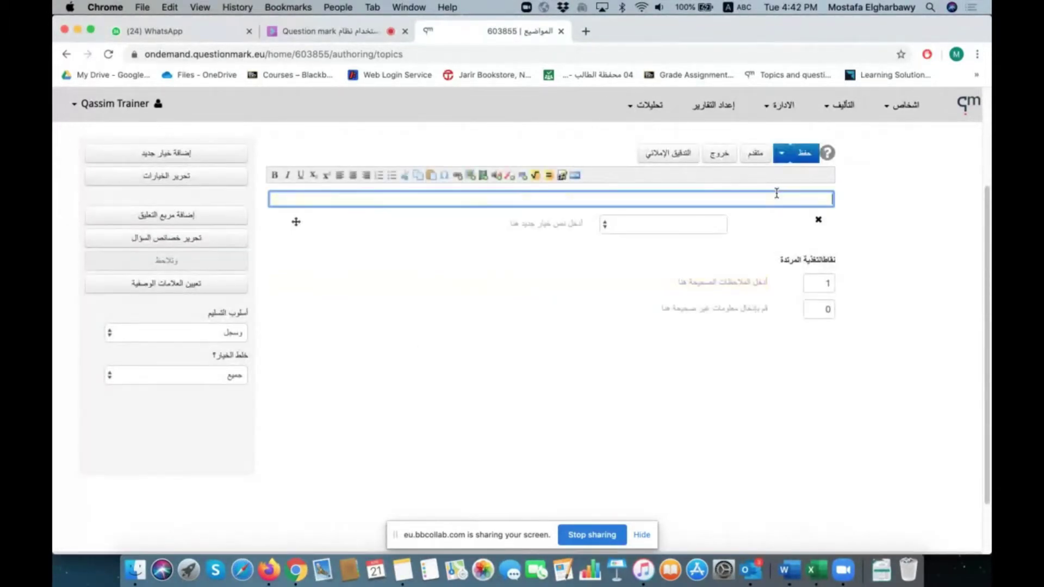
pyautogui.write('h')
pyautogui.hotkey('ctrl', 'space')
pyautogui.write('اختر الاجابة الصحيحة لكل سؤناريو')
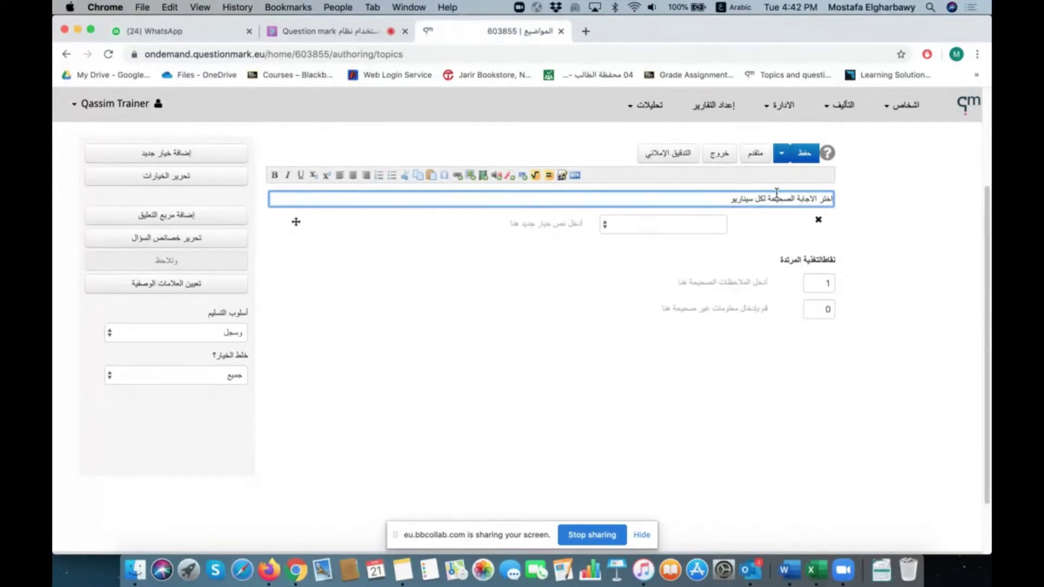
pyautogui.click(575, 262)
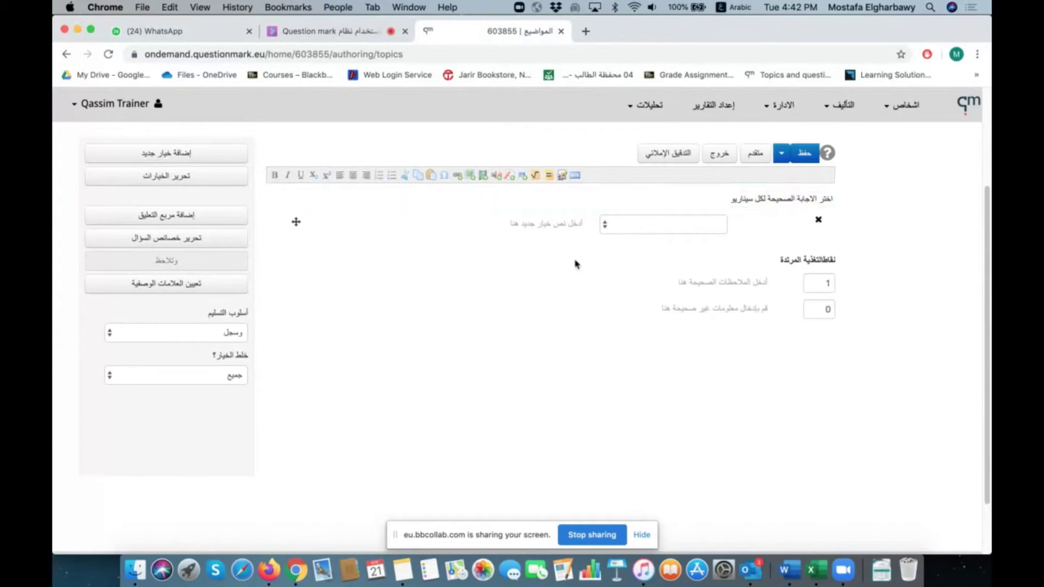
# Enter "السيناريو ١:" followed by a dotted line as the first choice's text.
pyautogui.click(540, 227)
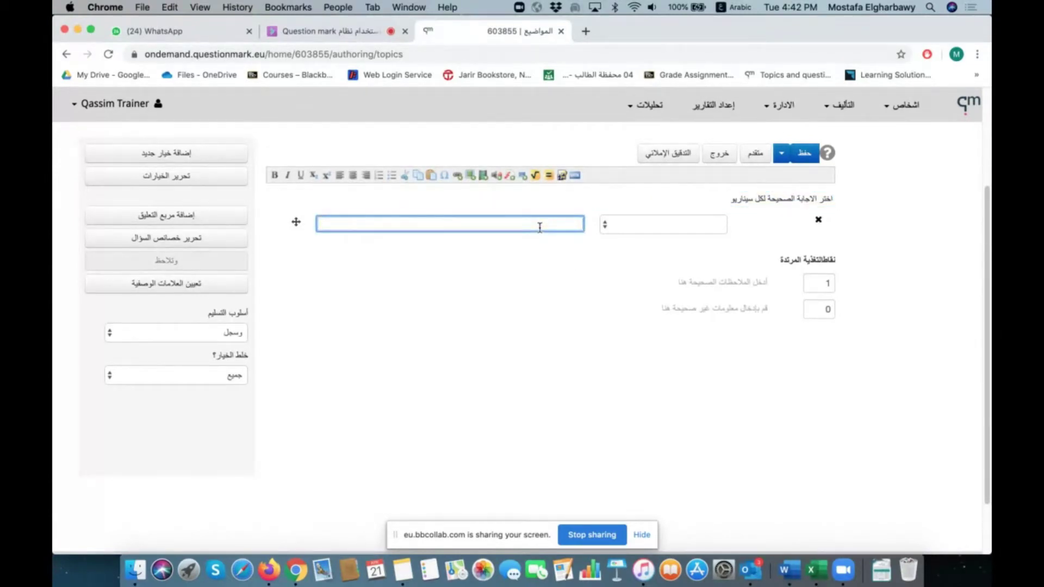
pyautogui.write('السيناريو ١:')
pyautogui.click(517, 221)
pyautogui.write('........................................')
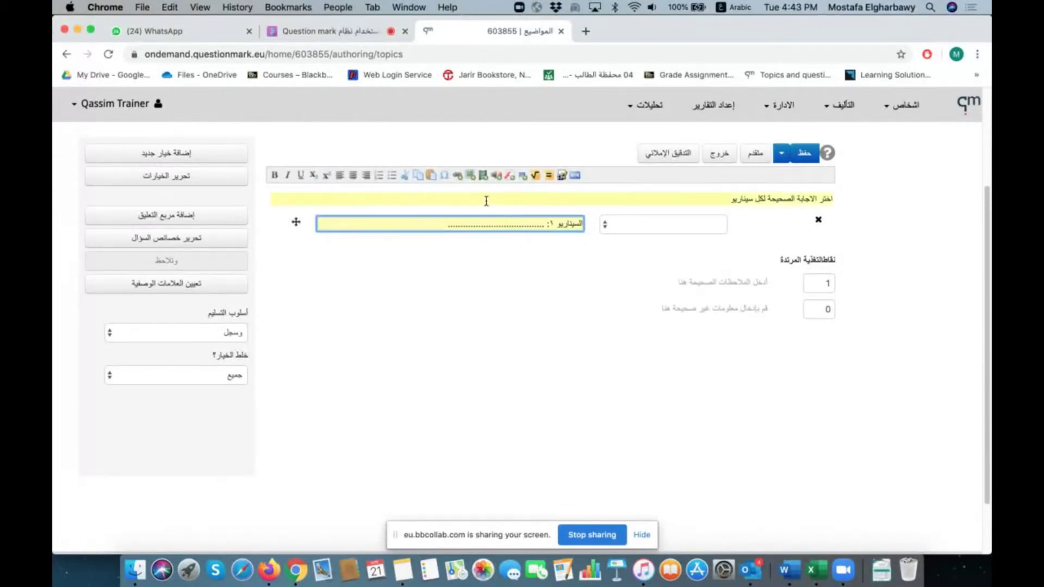
# Add a second choice with the text "السيناريو ٢:" followed by a dotted line.
pyautogui.click(170, 155)
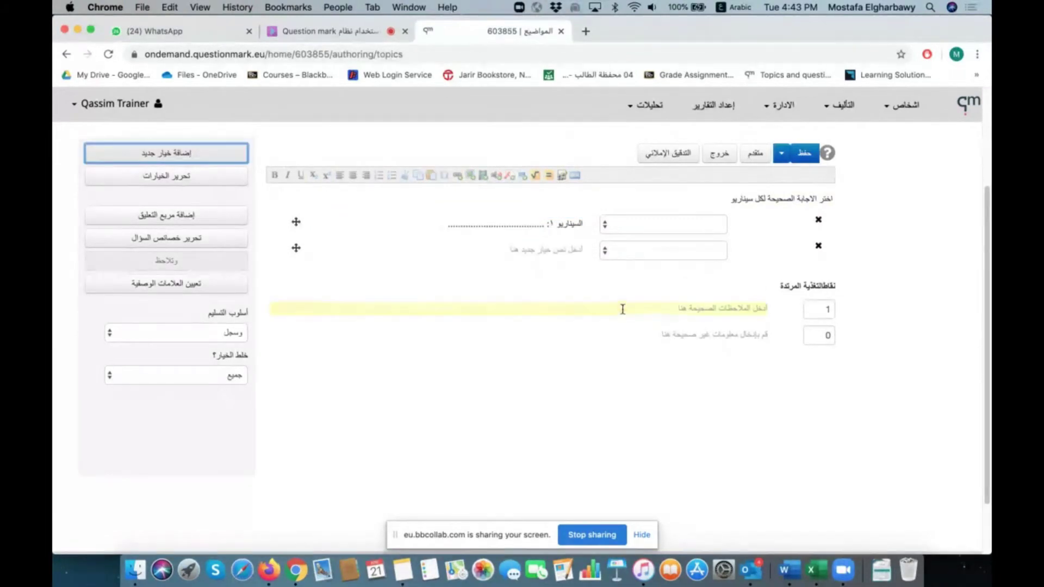
pyautogui.click(570, 250)
pyautogui.write('الس')
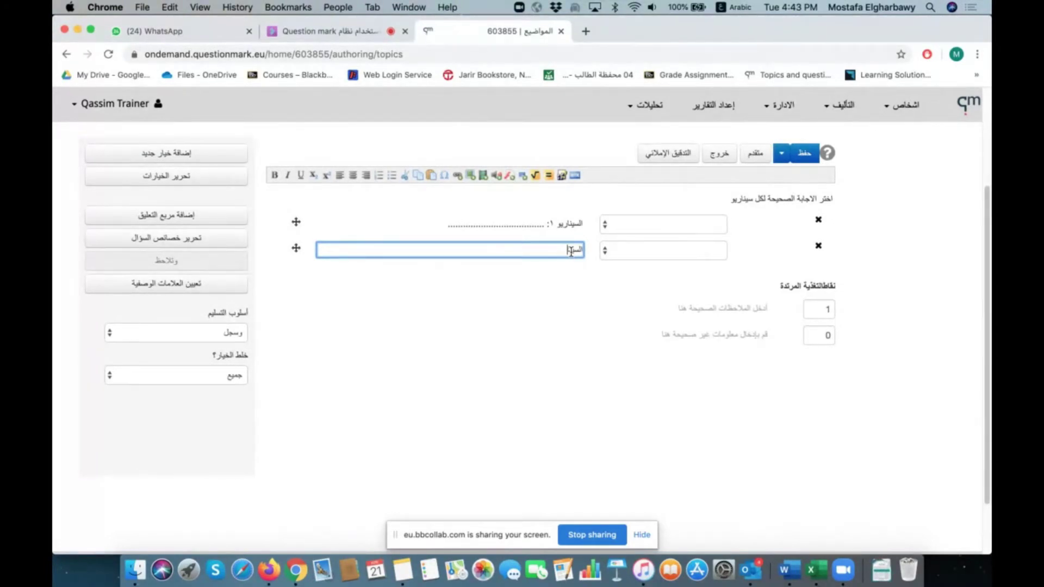
pyautogui.write('يناريو ٢')
pyautogui.press('BackSpace')
pyautogui.write(': .................')
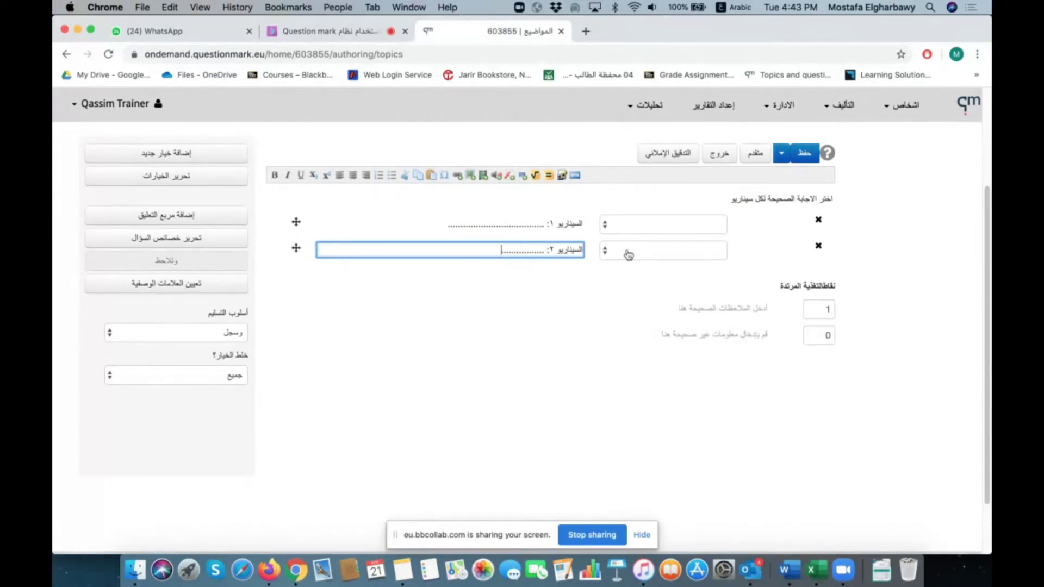
# Define the question's answer options, one per line: الرياض, مكة, المدينة, القصيم, and the numbers ١ to ٦.
pyautogui.click(188, 179)
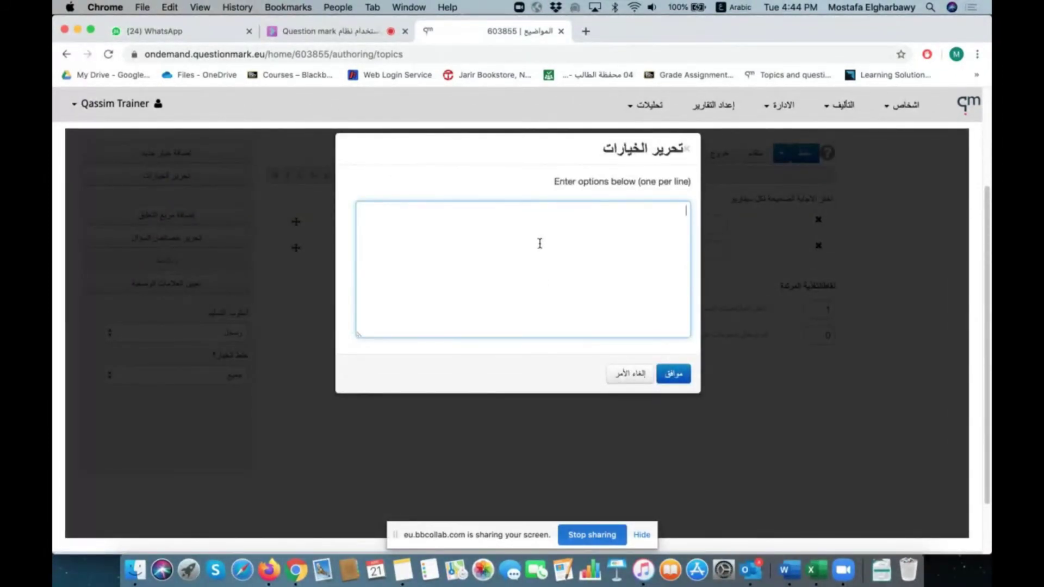
pyautogui.write('ال')
pyautogui.write('رياض ')
pyautogui.write('مكة ')
pyautogui.write('المدين')
pyautogui.write('ة')
pyautogui.press('Return')
pyautogui.write('القصيم')
pyautogui.write('٤')
pyautogui.press('Return')
pyautogui.write('٥')
pyautogui.press('Return')
pyautogui.write('٦')
pyautogui.scroll(5, 629, 296)
pyautogui.scroll(-1, 652, 375)
pyautogui.click(673, 516)
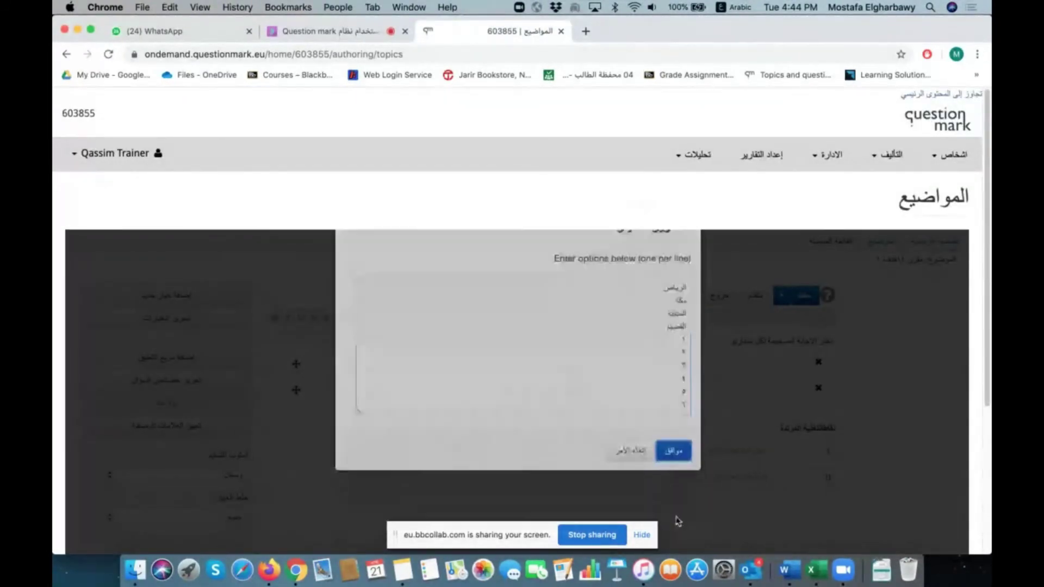
pyautogui.scroll(-2, 608, 312)
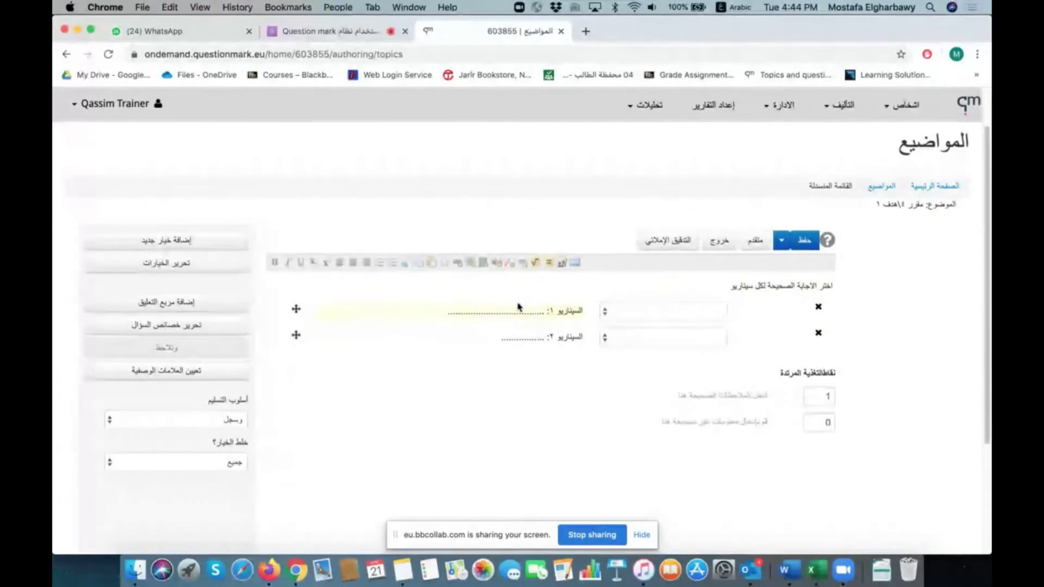
# Set the correct answers to مكة for the first scenario and القصيم for the second.
pyautogui.click(625, 314)
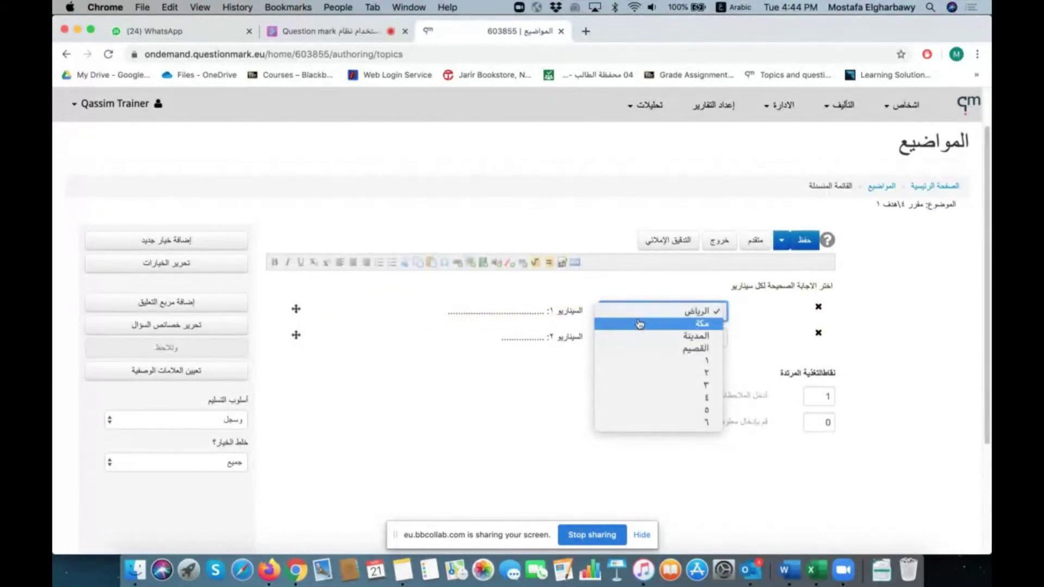
pyautogui.click(633, 324)
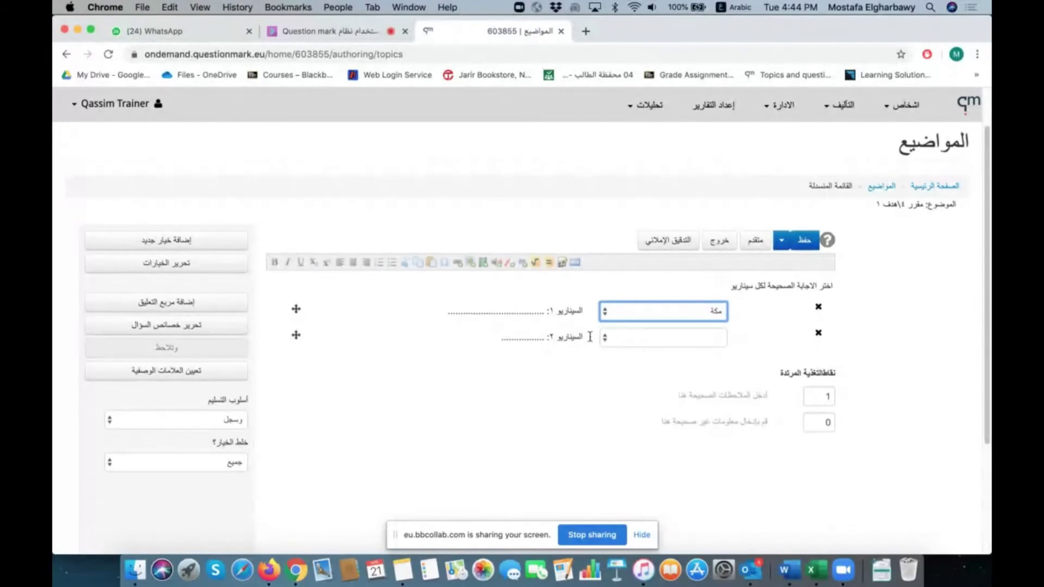
pyautogui.click(618, 342)
pyautogui.click(655, 374)
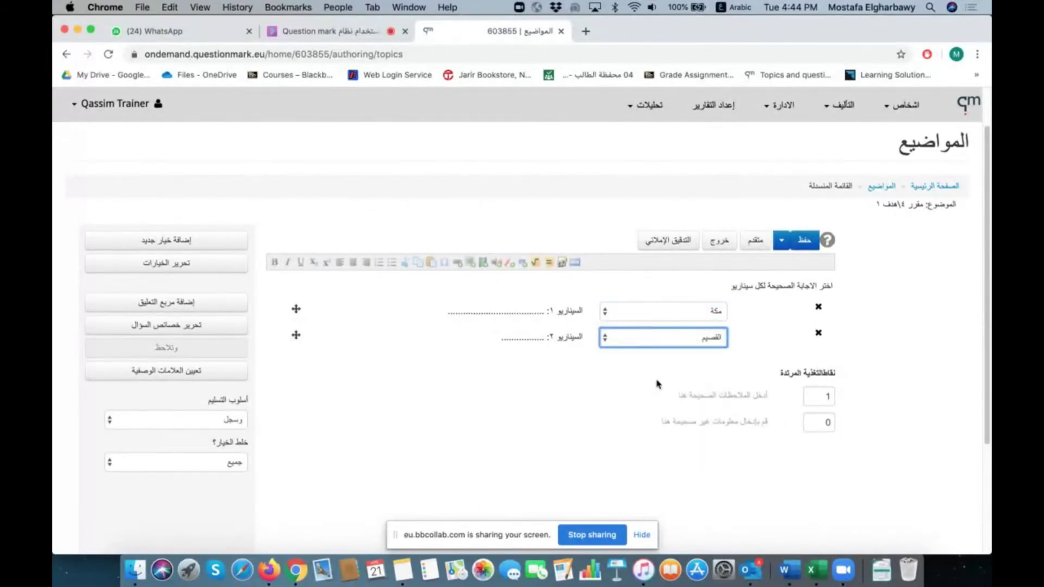
# Add a third choice "السيناريو ٣:" followed by a dotted line, with ٥ as its correct answer.
pyautogui.click(239, 243)
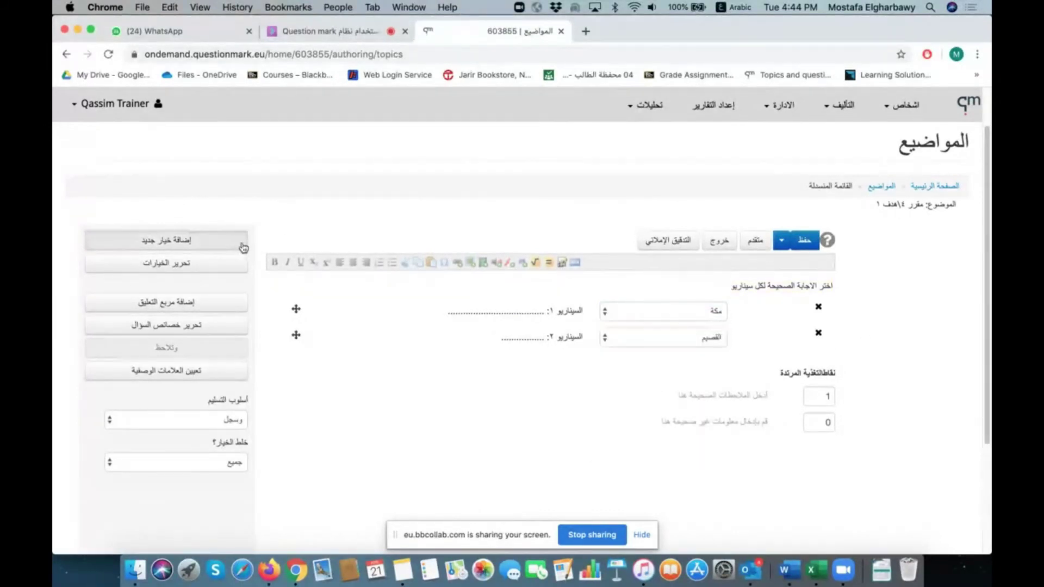
pyautogui.click(574, 363)
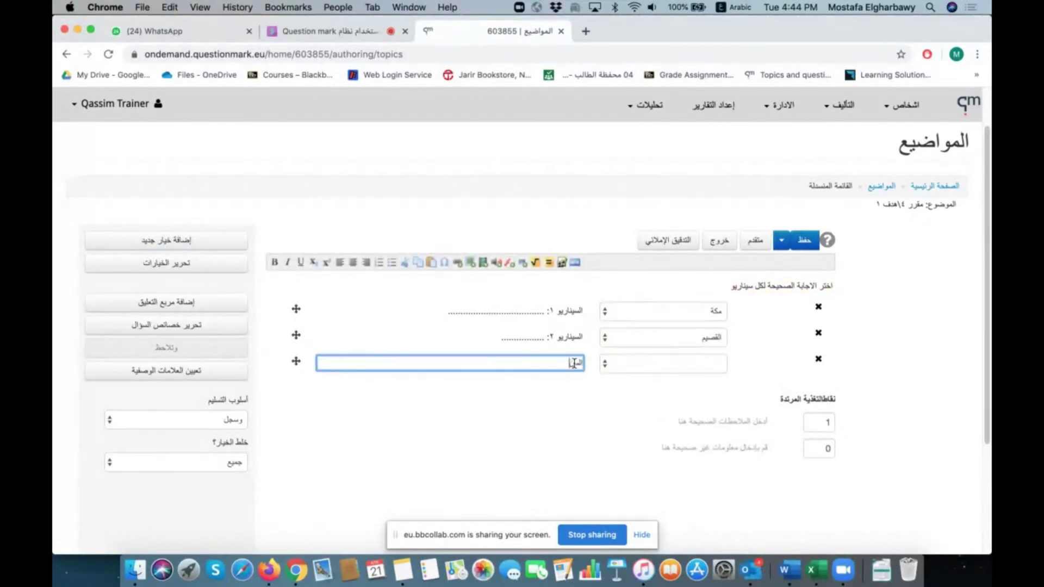
pyautogui.write('السيناريو ٣:........................')
pyautogui.click(610, 364)
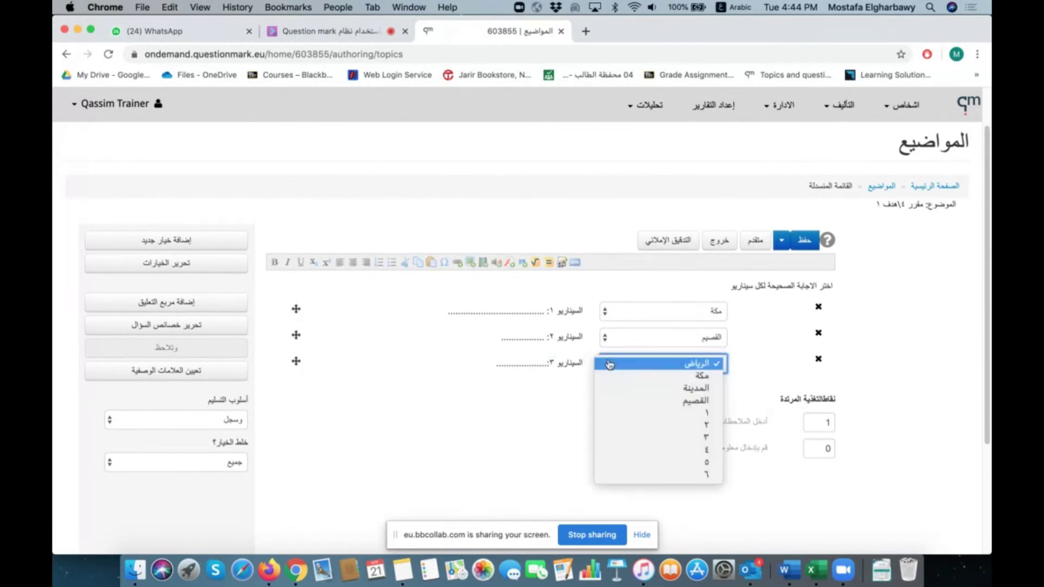
pyautogui.click(710, 463)
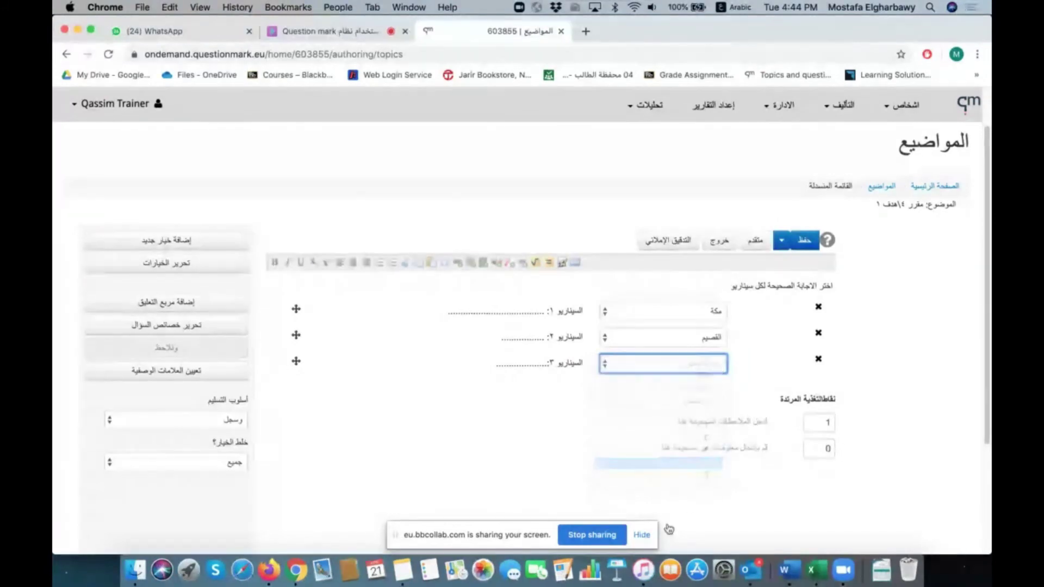
pyautogui.click(577, 440)
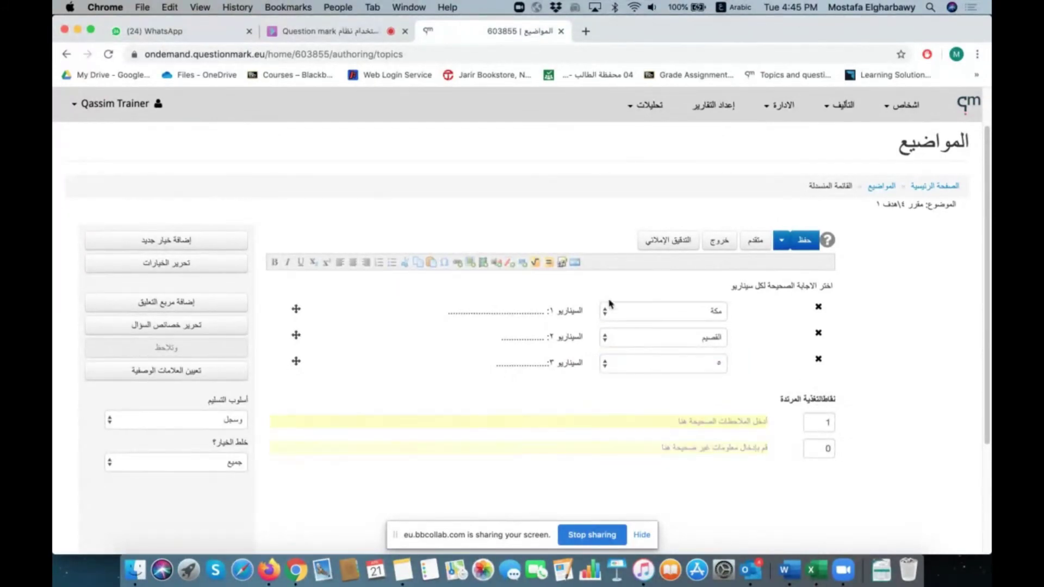
# Set the score for correct feedback to 4.
pyautogui.doubleClick(835, 426)
pyautogui.write('2')
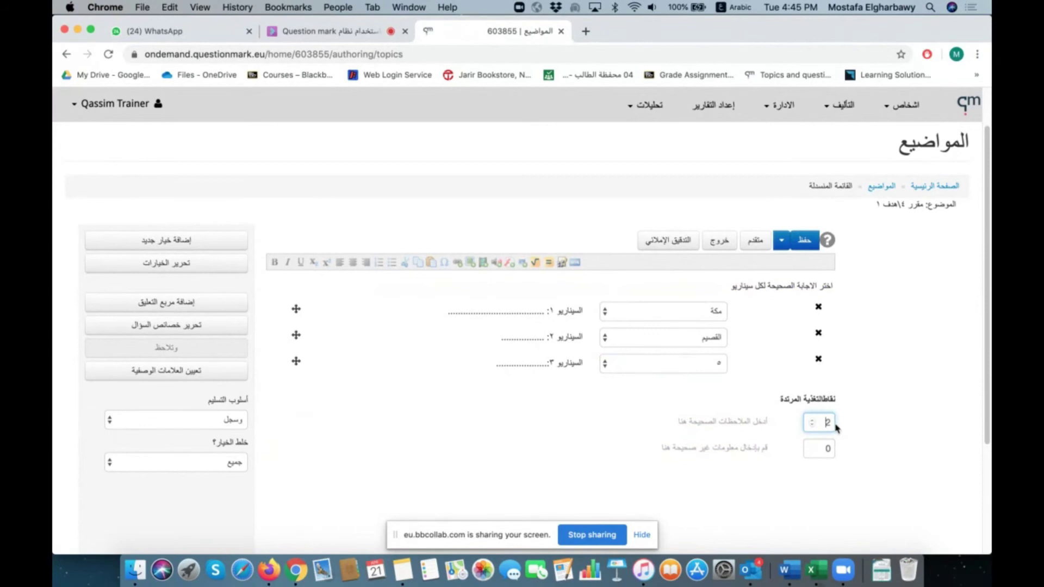
pyautogui.doubleClick(827, 423)
pyautogui.press('BackSpace')
pyautogui.hotkey('ctrl', 'space')
pyautogui.write('4')
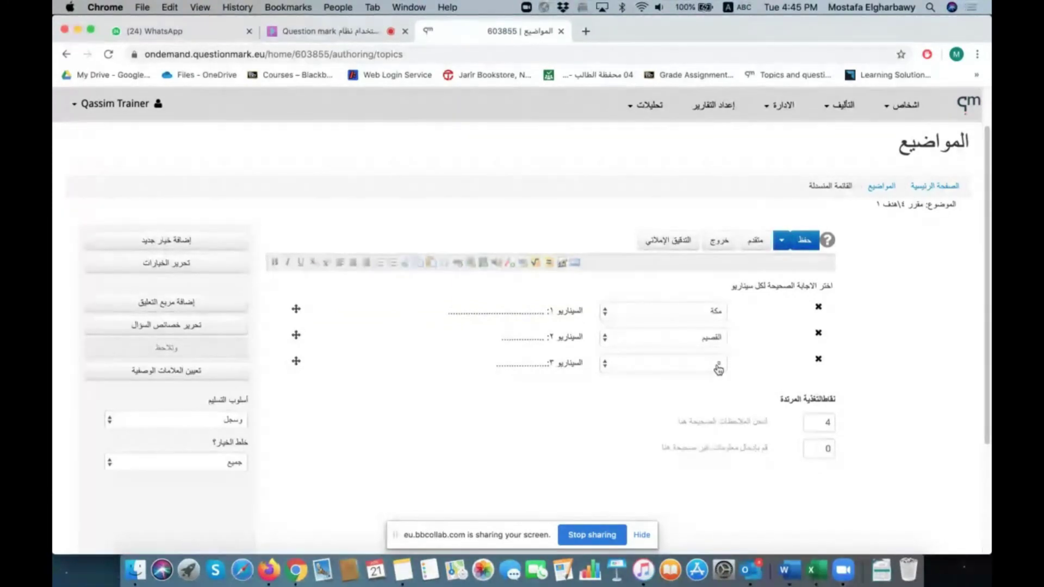
pyautogui.click(650, 336)
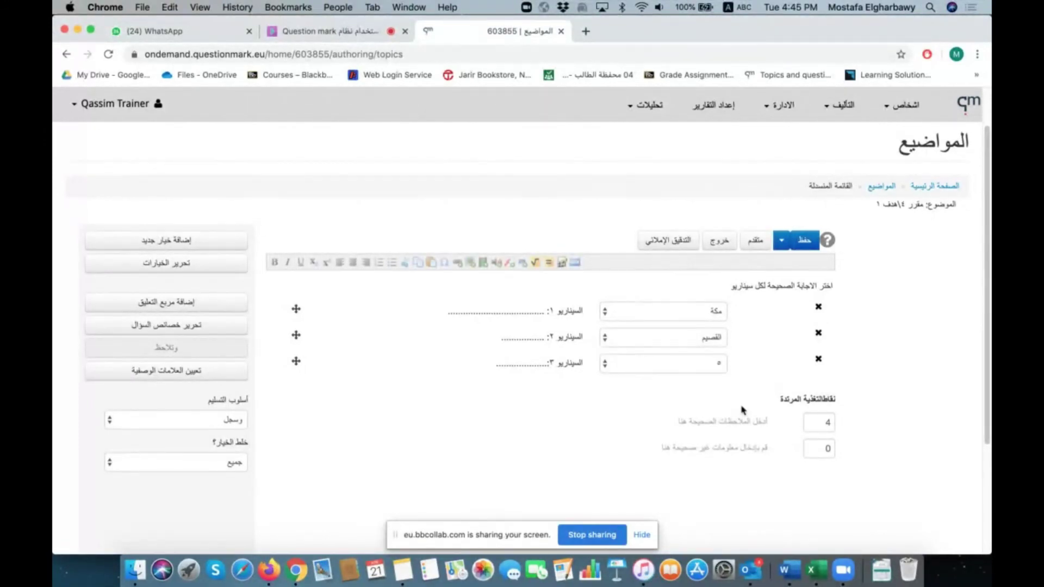
pyautogui.click(218, 462)
pyautogui.click(217, 463)
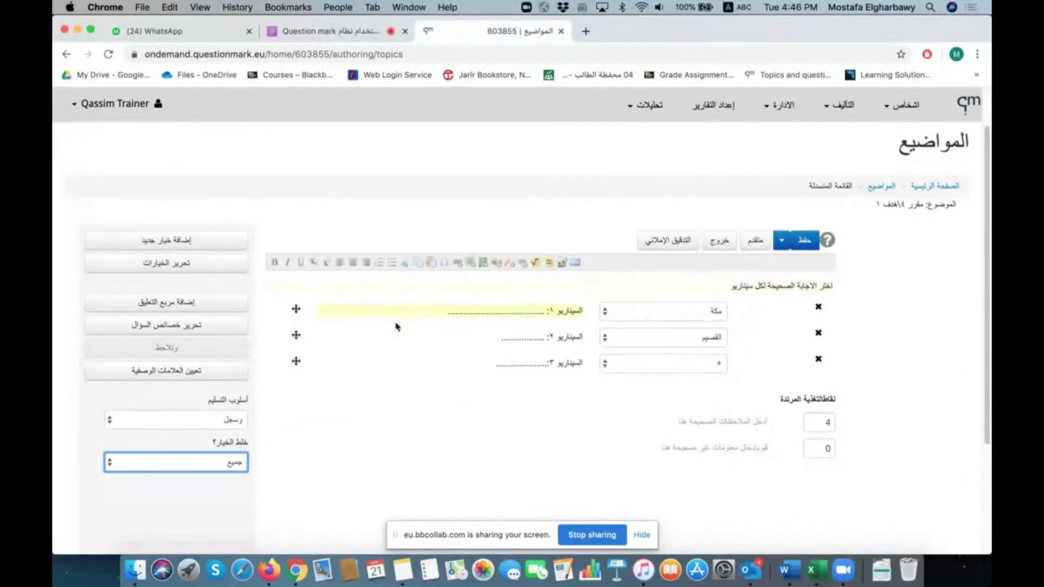
pyautogui.click(702, 316)
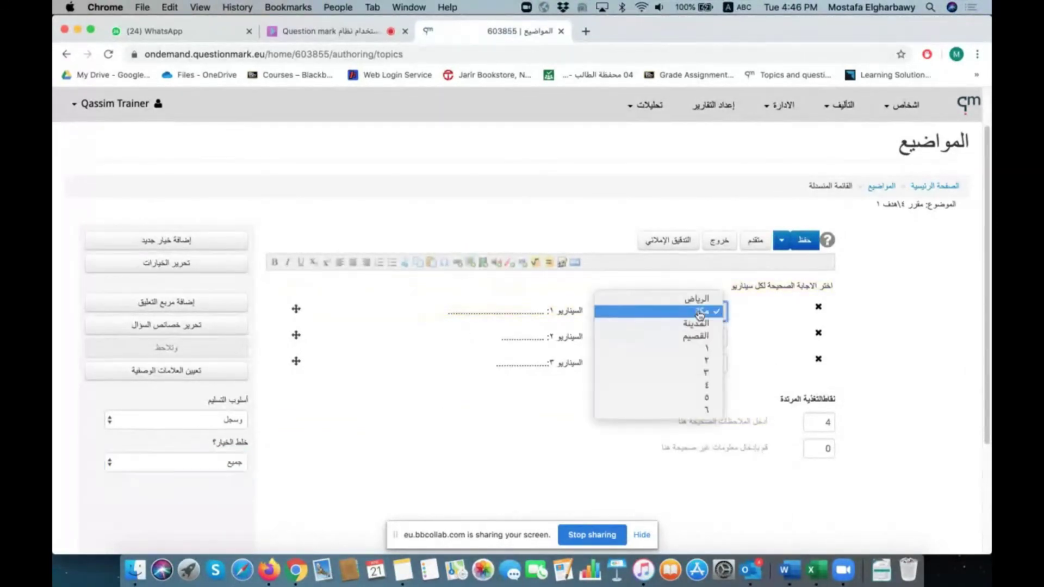
pyautogui.click(478, 443)
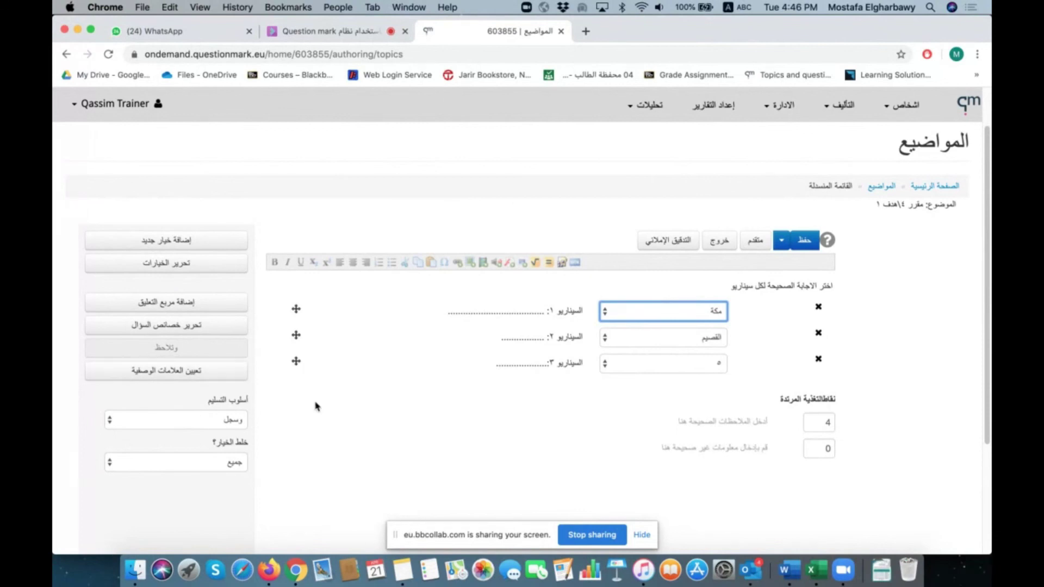
# Save the pull-down list question and exit the question editor.
pyautogui.click(802, 244)
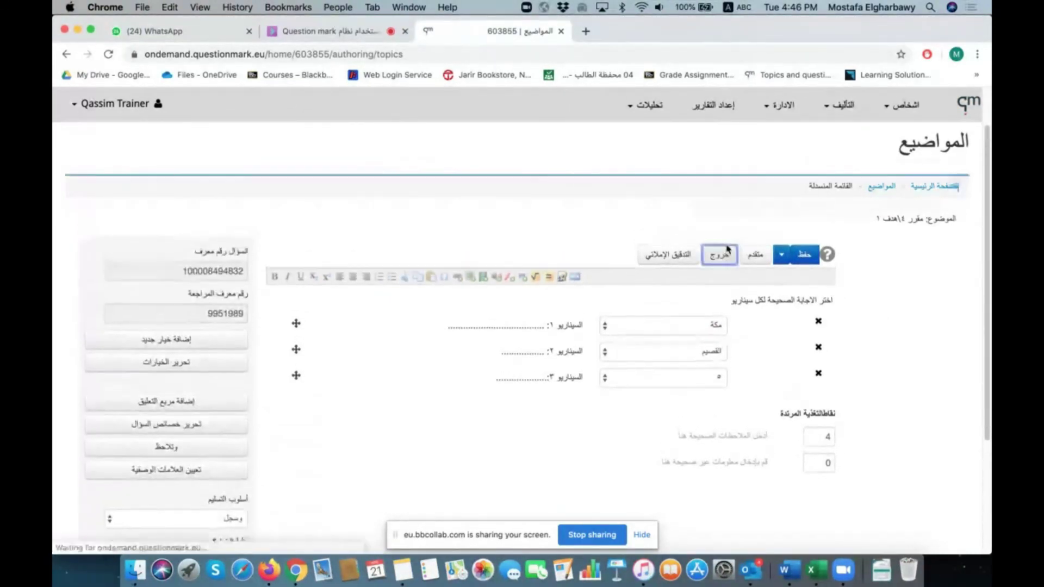
pyautogui.click(726, 247)
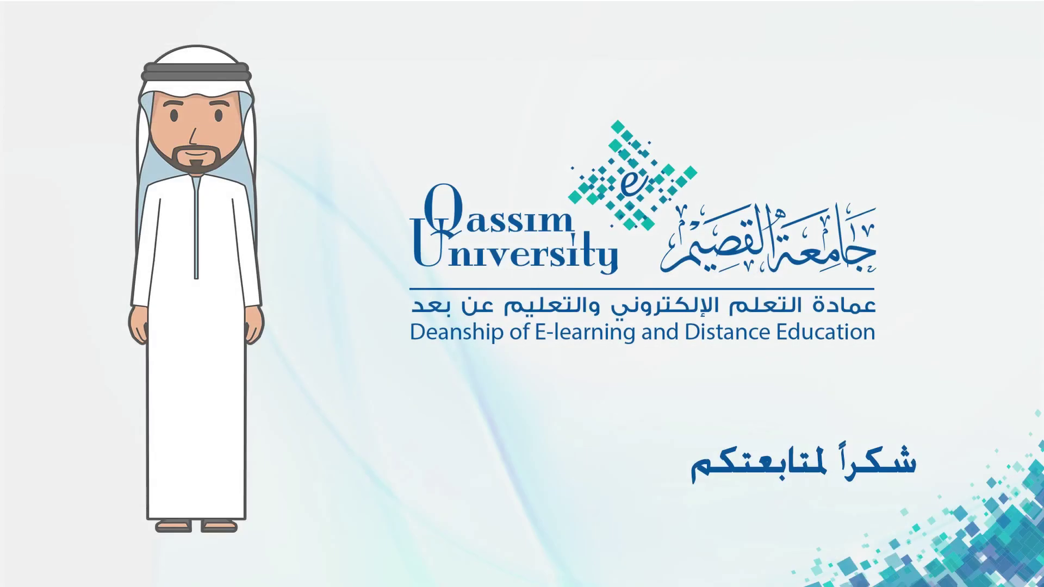